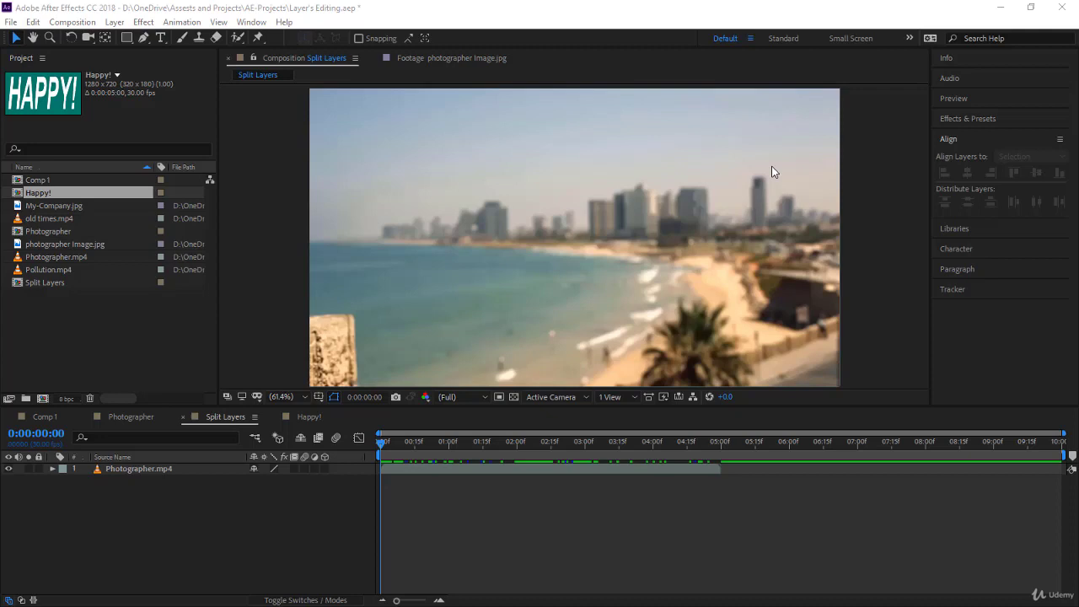
# Move the Split Layers current time to 0:00:02:15 and select the Photographer.mp4 layer
pyautogui.click(273, 438)
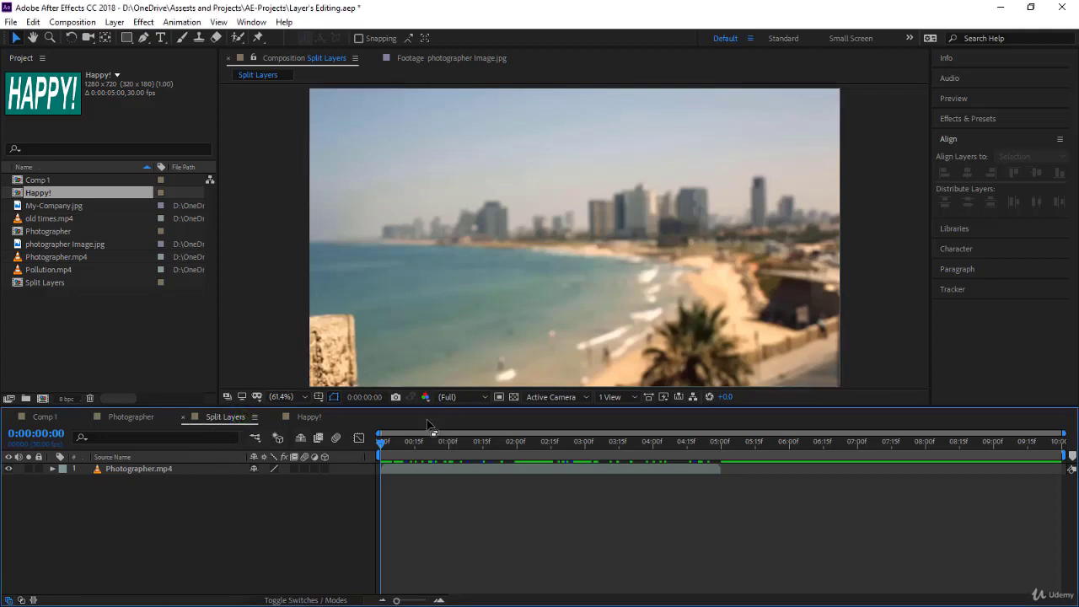
pyautogui.moveTo(382, 444); pyautogui.dragTo(552, 503)
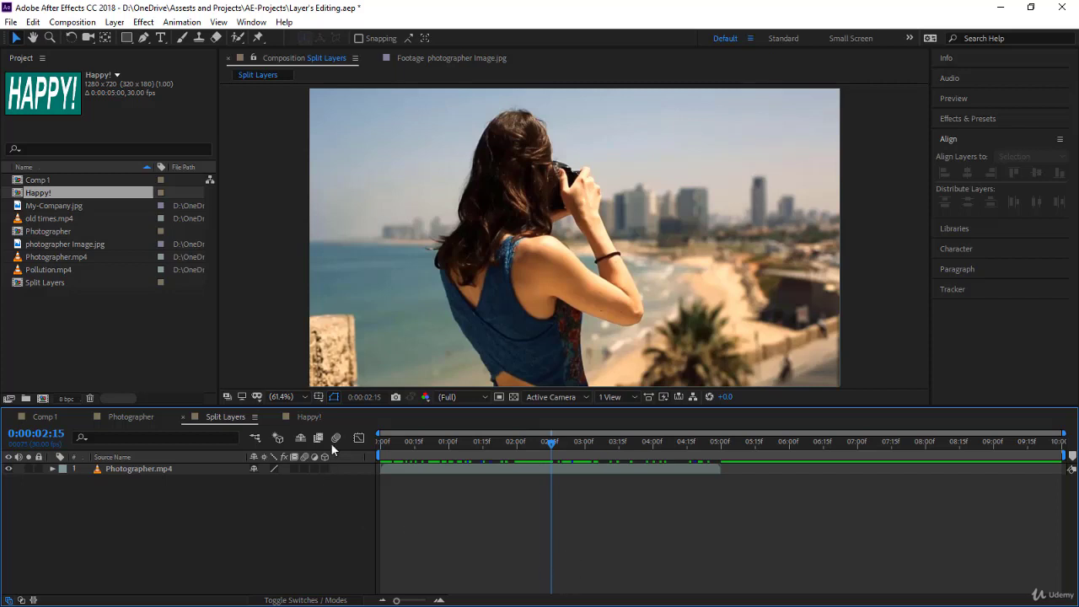
pyautogui.click(318, 417)
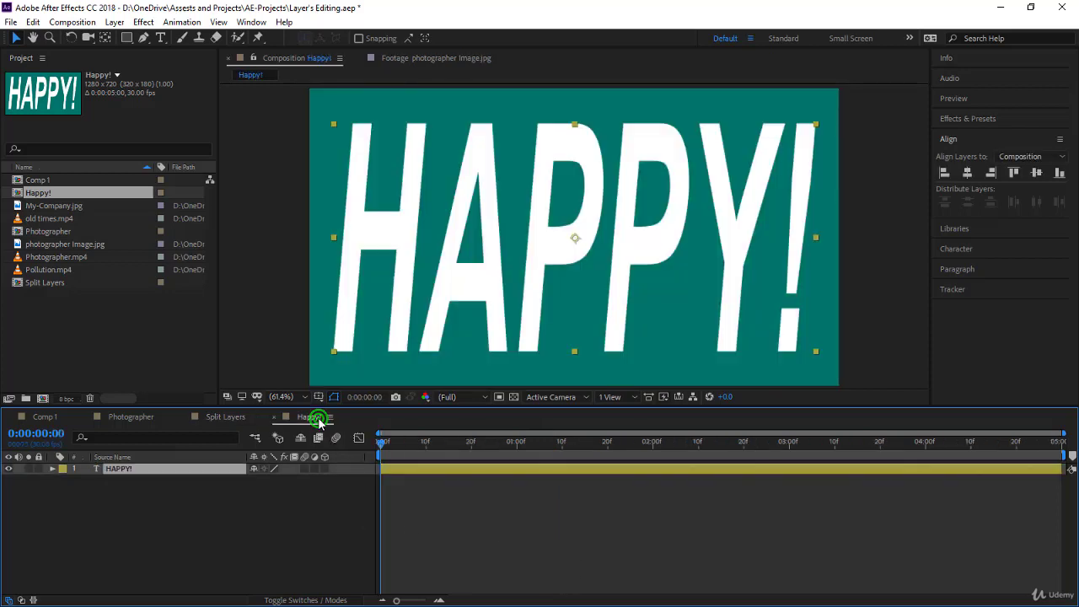
pyautogui.click(227, 420)
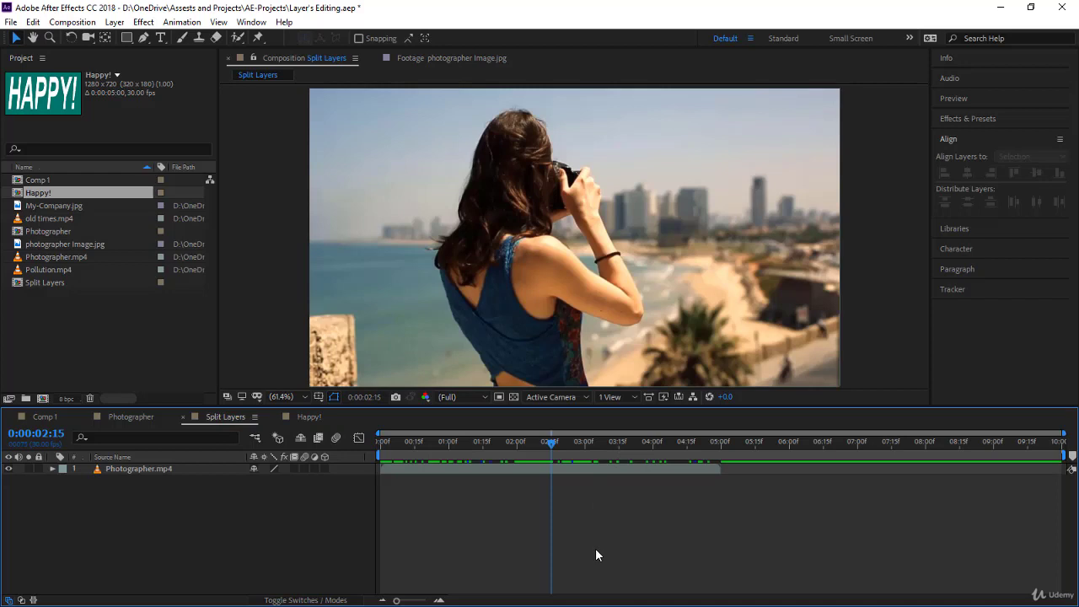
pyautogui.click(604, 471)
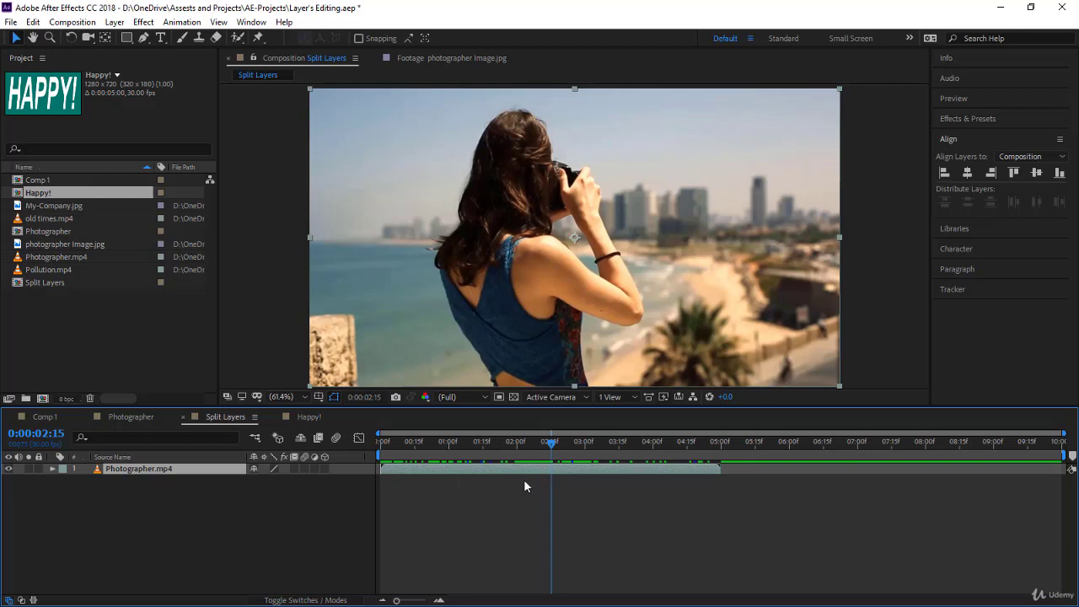
# Split Photographer.mp4 at 0:00:02:15 with Edit > Split Layer and compare both resulting layers
pyautogui.click(34, 22)
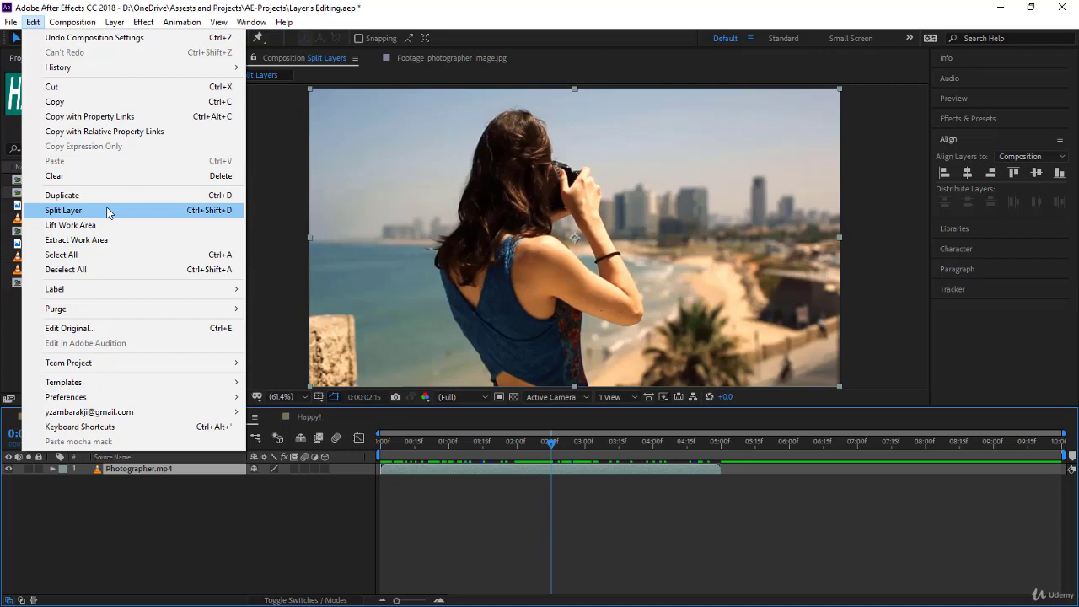
pyautogui.click(107, 211)
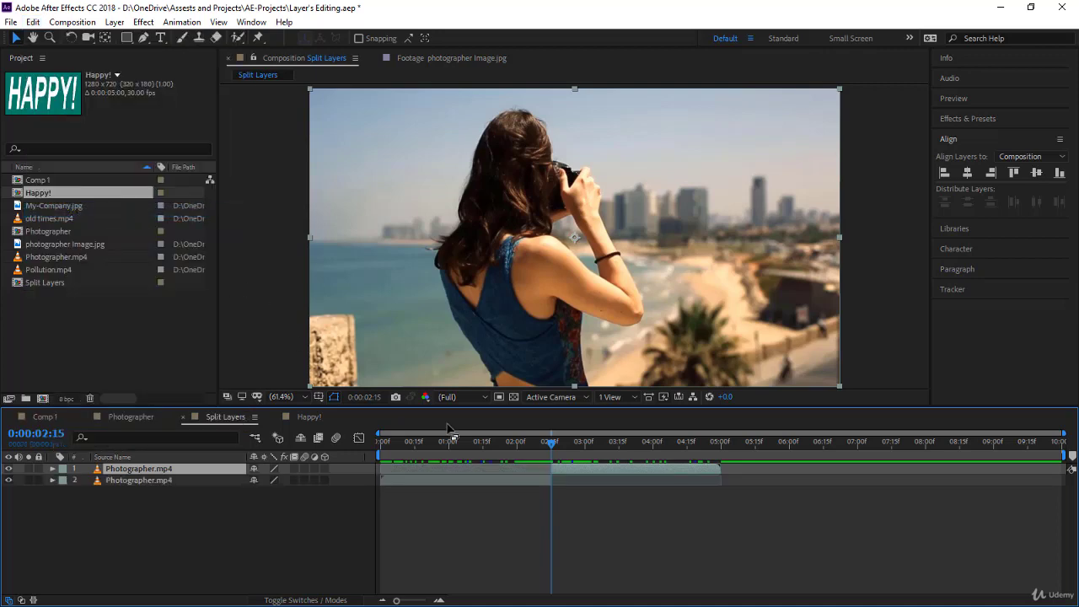
pyautogui.click(503, 479)
pyautogui.click(576, 466)
pyautogui.click(532, 476)
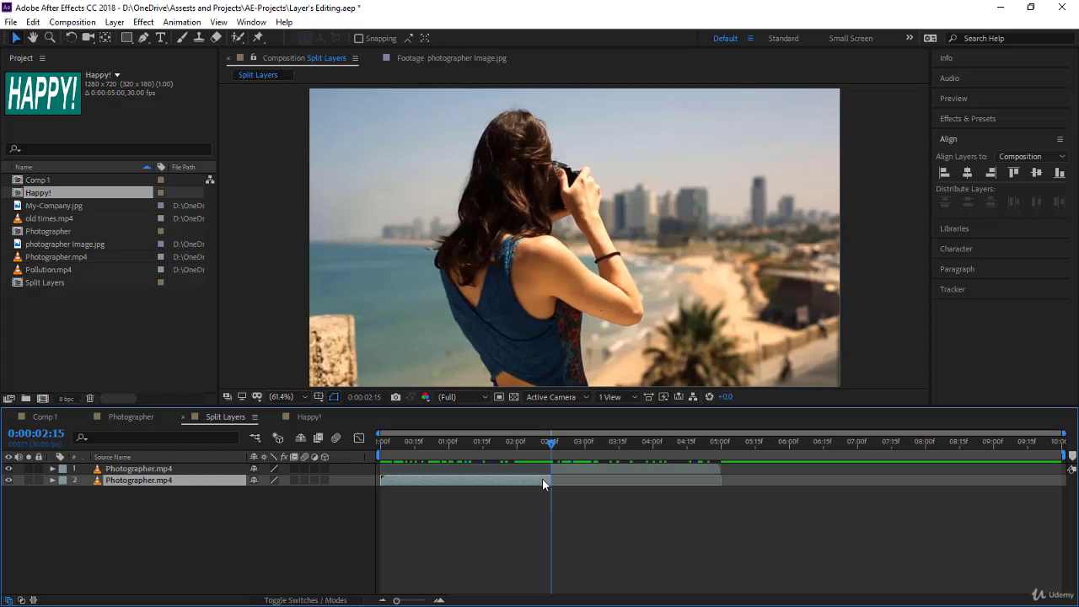
pyautogui.click(569, 470)
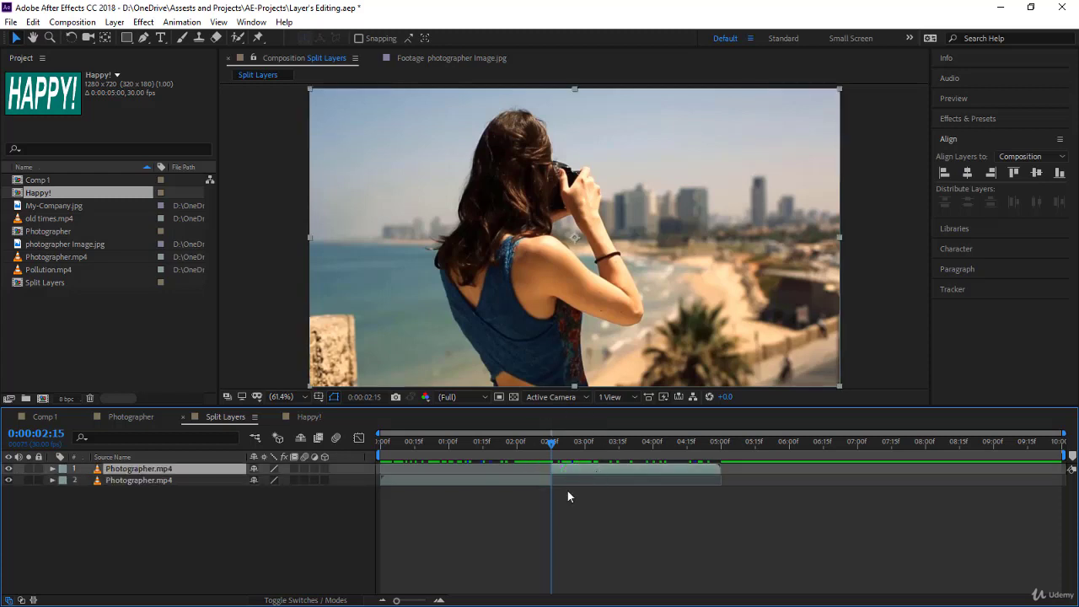
# Turn off 'Create Split Layers Above Original Layer' in General preferences
pyautogui.click(33, 22)
pyautogui.moveTo(190, 399)
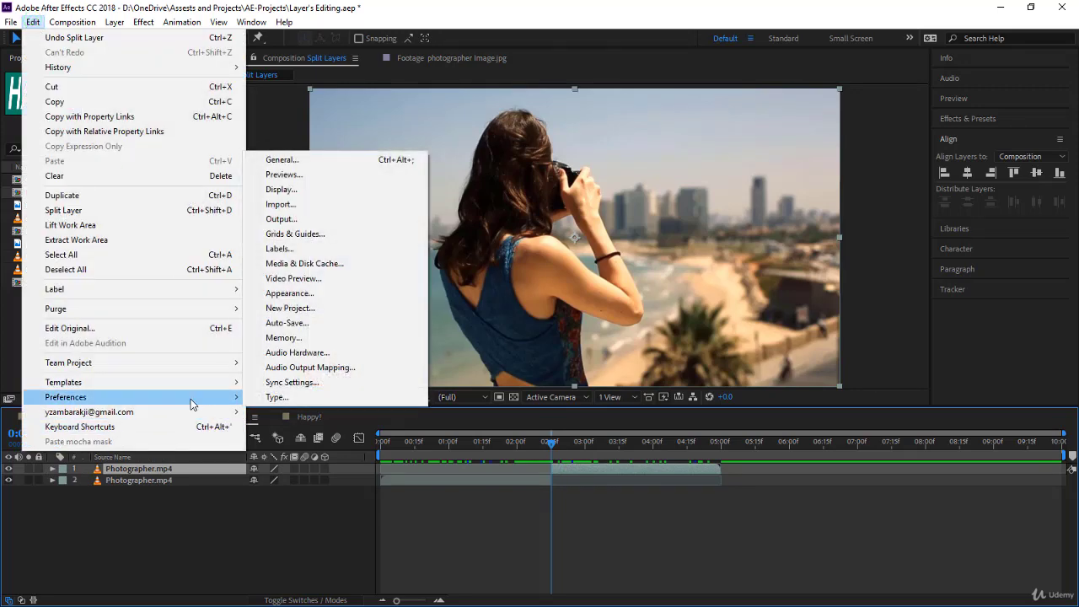
pyautogui.click(332, 161)
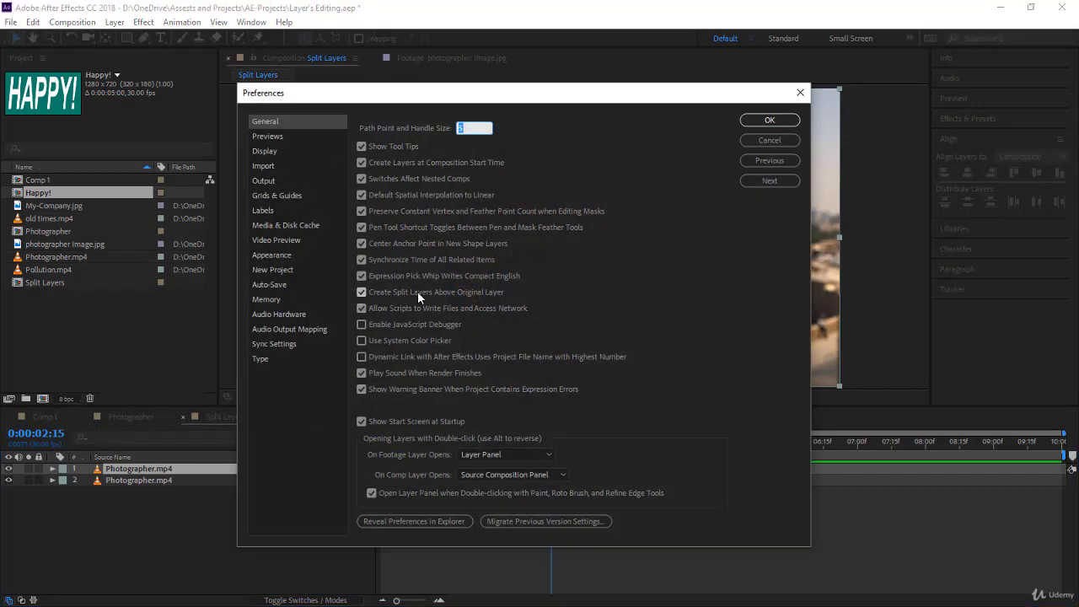
pyautogui.click(362, 291)
pyautogui.click(783, 120)
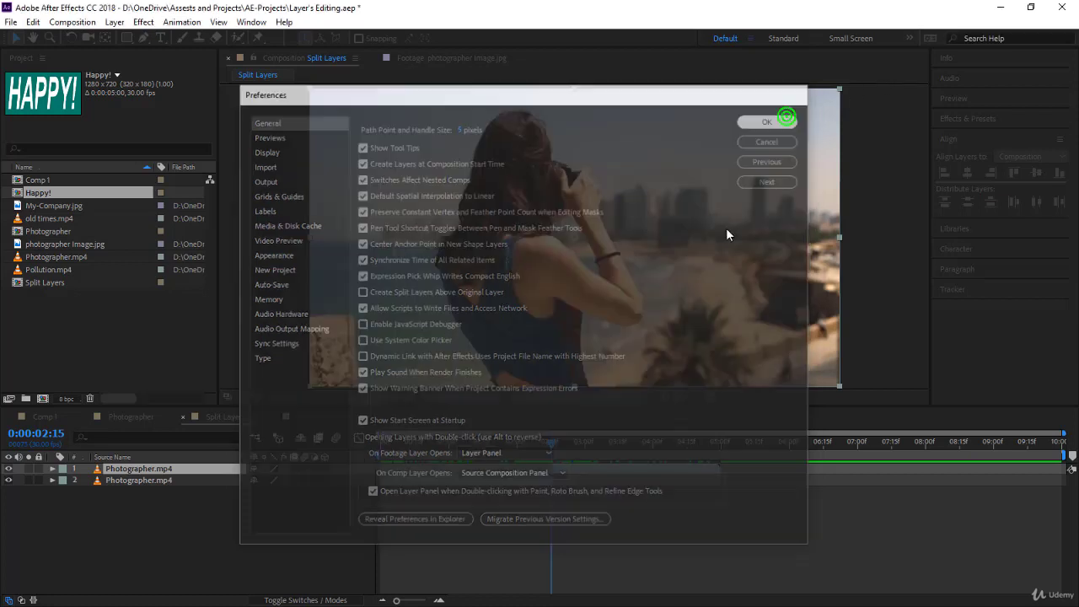
# Undo the split, re-split Photographer.mp4 at 0:00:02:15 and check the layer order
pyautogui.hotkey('ctrl', 'z')
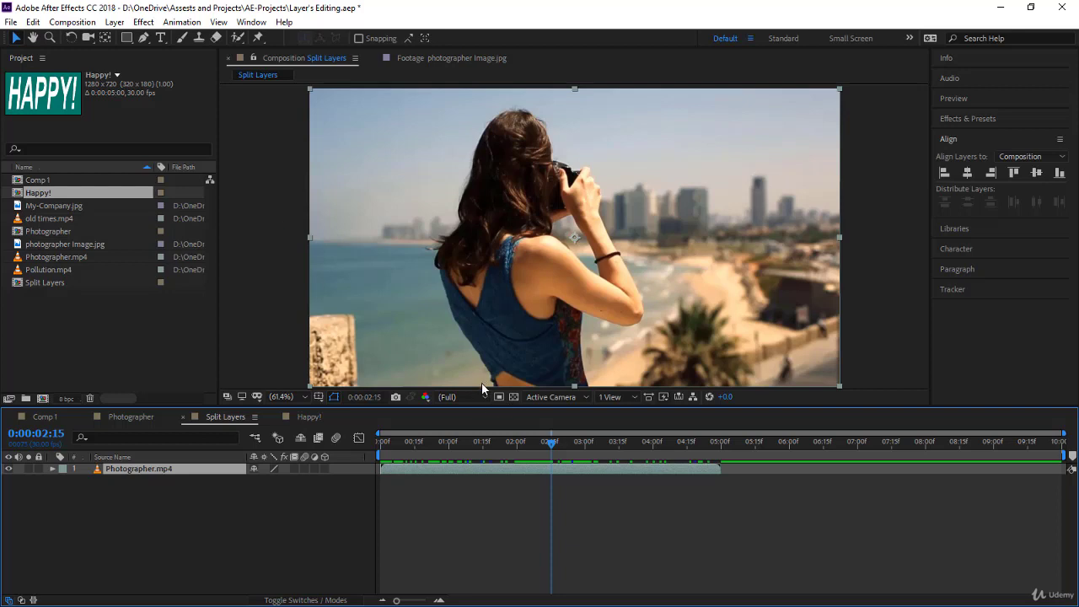
pyautogui.hotkey('ctrl', 'shift', 'd')
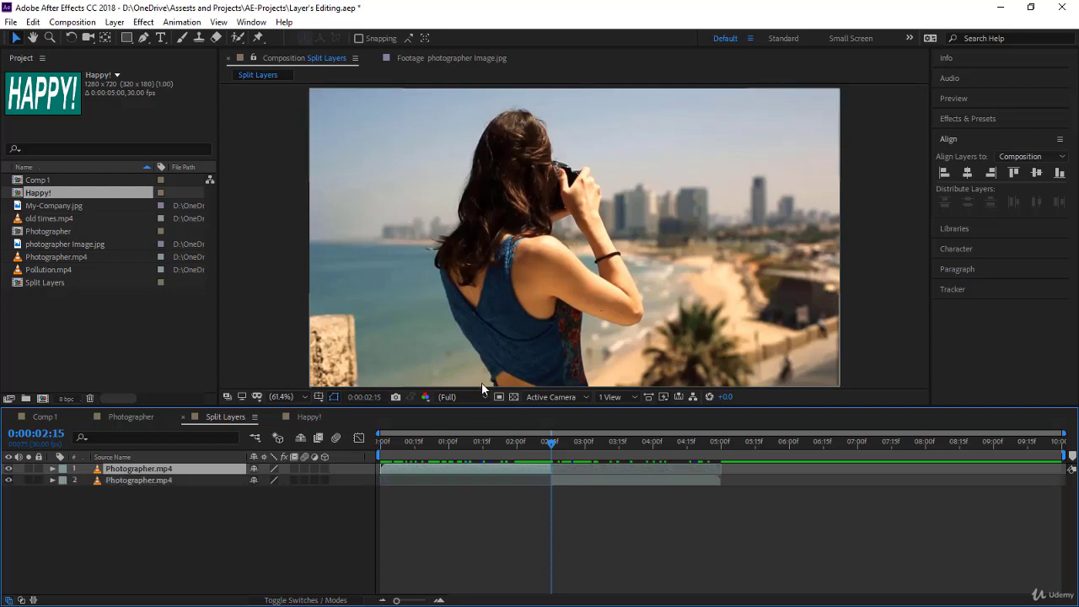
pyautogui.click(565, 481)
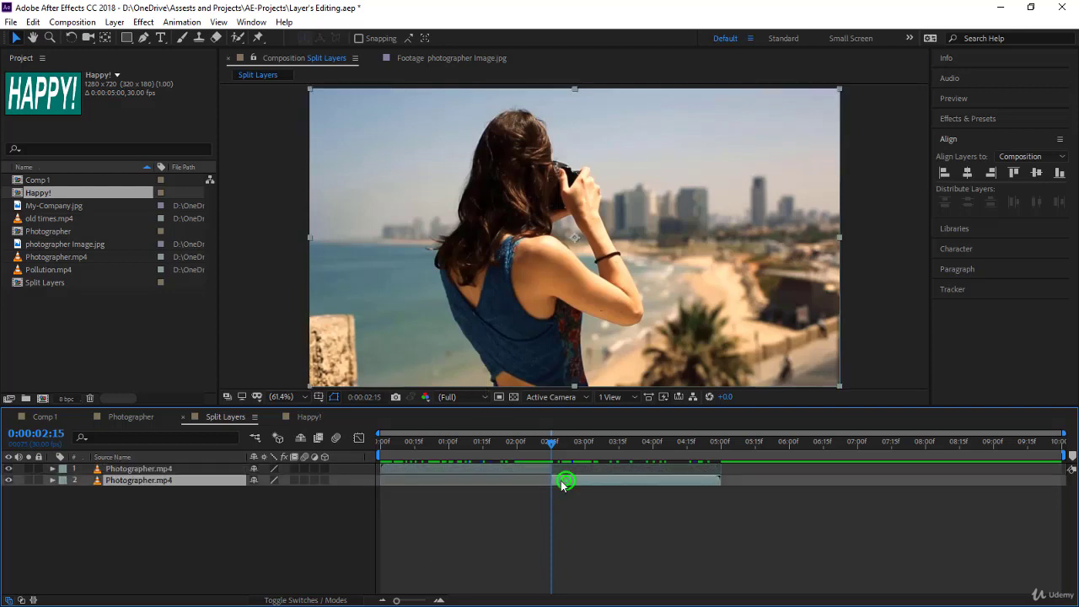
pyautogui.click(518, 469)
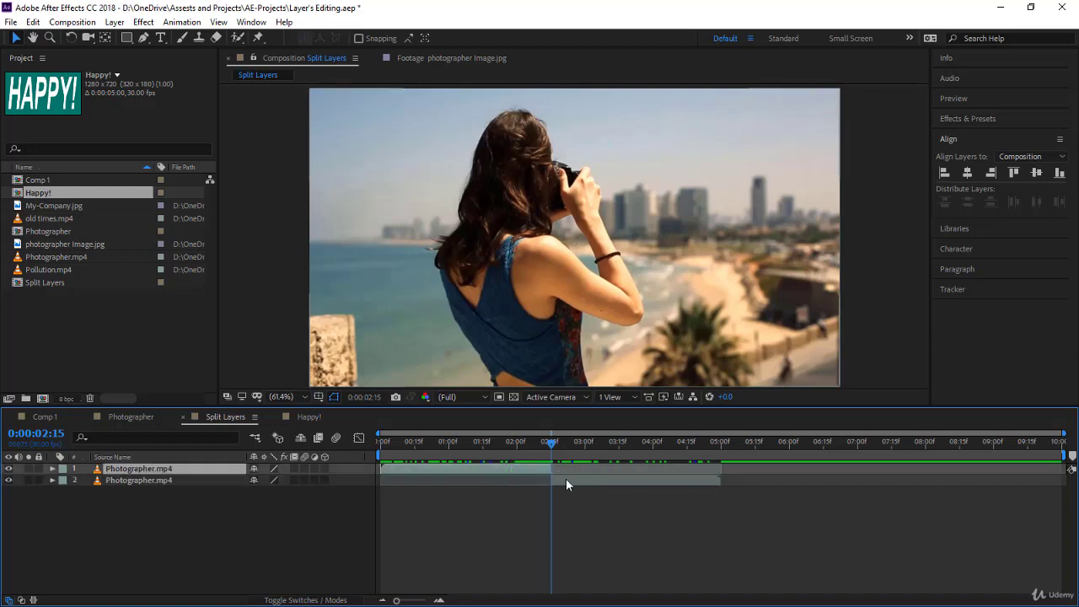
pyautogui.click(565, 477)
# Turn 'Create Split Layers Above Original Layer' back on in General preferences
pyautogui.click(33, 22)
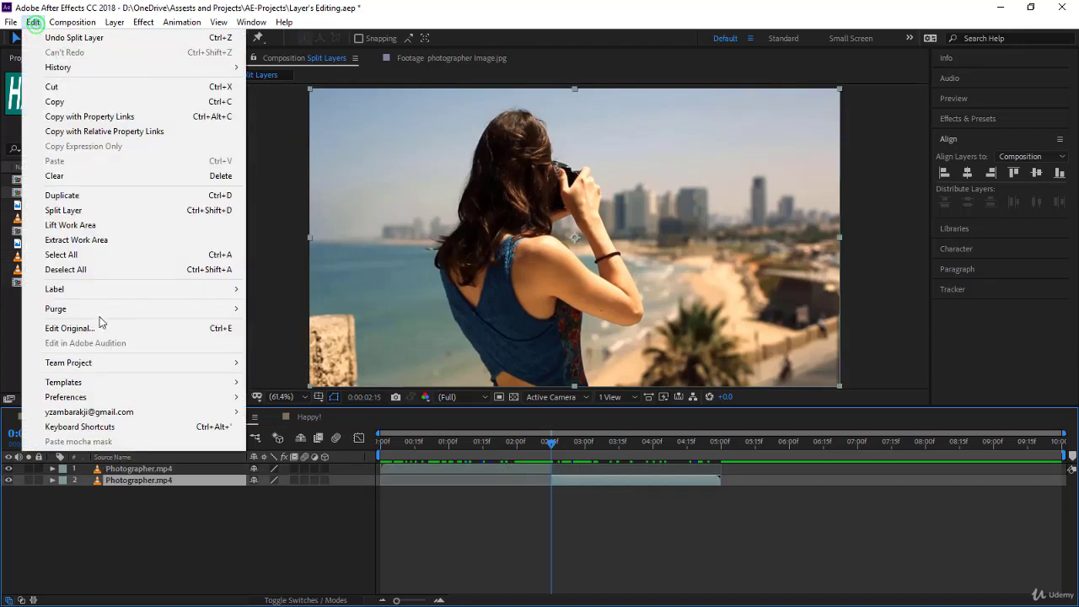
pyautogui.moveTo(115, 396)
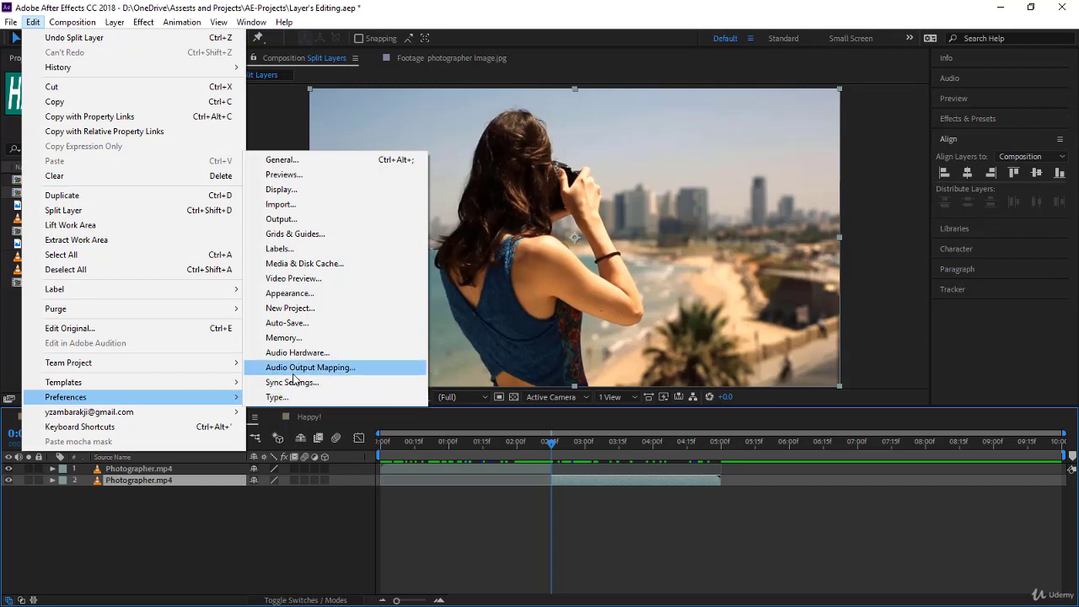
pyautogui.click(323, 160)
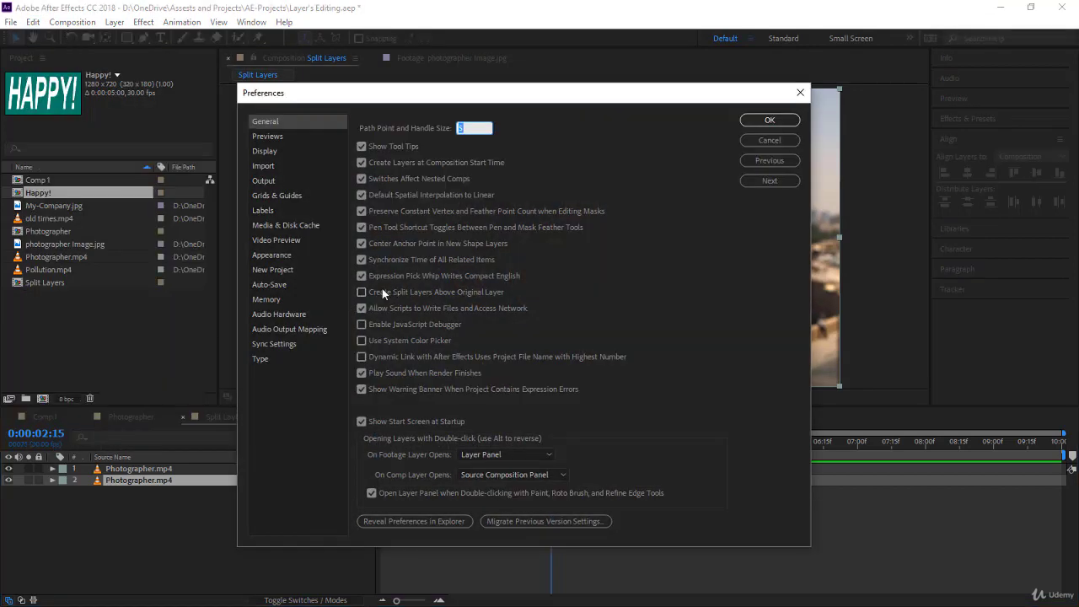
pyautogui.click(370, 289)
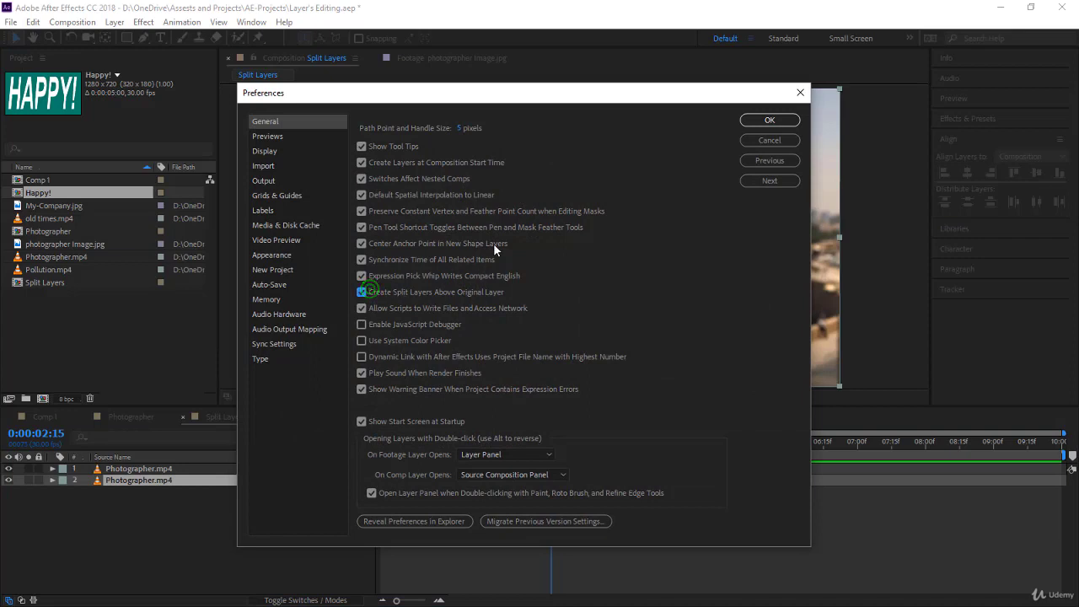
pyautogui.click(769, 120)
# Redo the split at 0:00:02:15 and zoom the timeline to frame level to verify it
pyautogui.hotkey('ctrl', 'z')
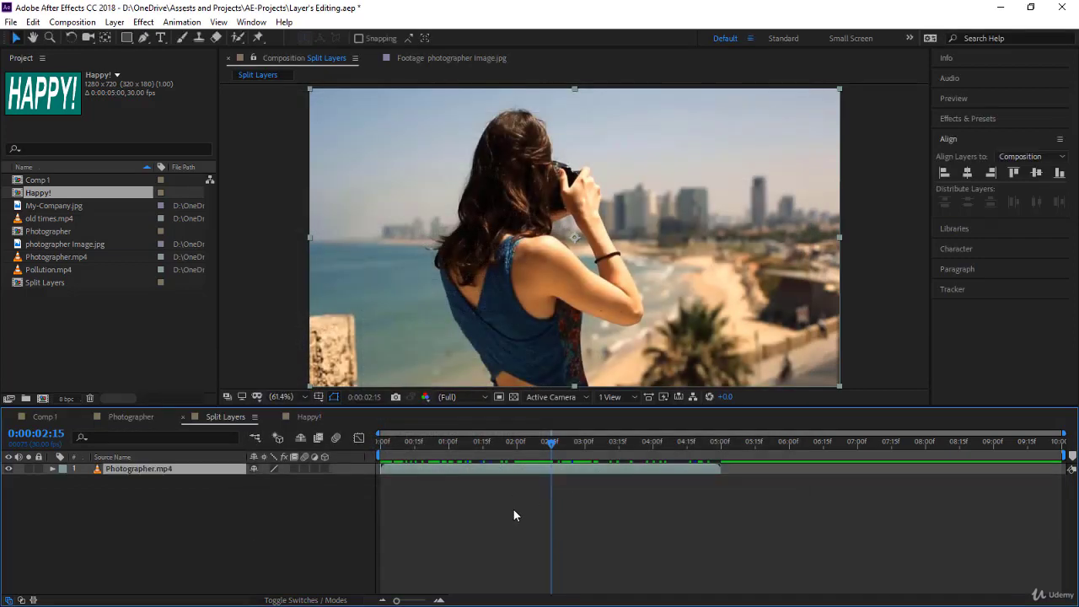
pyautogui.hotkey('ctrl', 'shift', 'd')
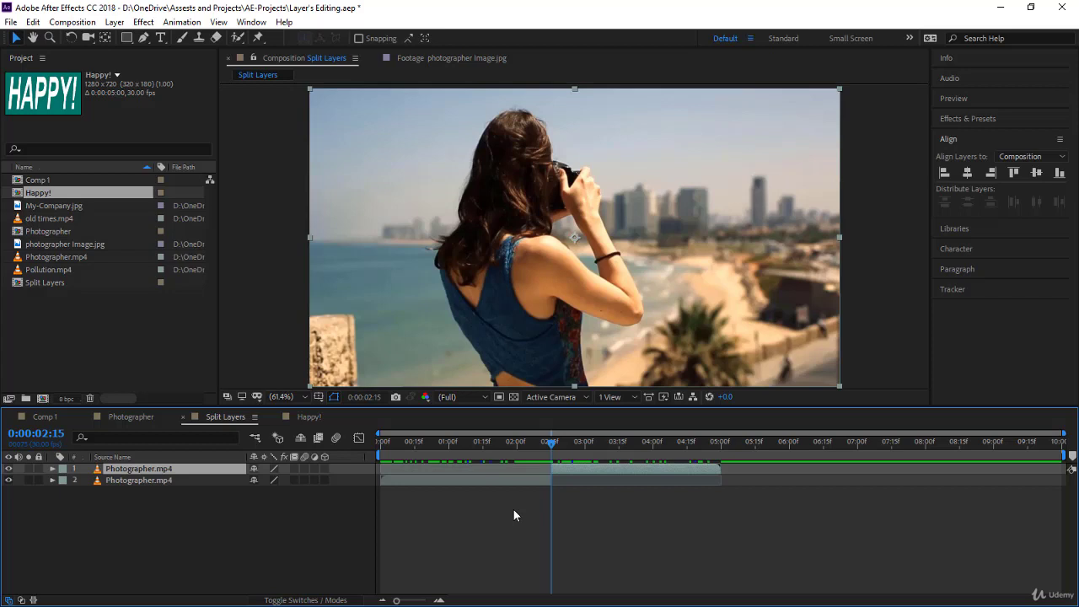
pyautogui.moveTo(546, 440)
pyautogui.mouseDown()
pyautogui.moveTo(537, 442)
pyautogui.moveTo(550, 452)
pyautogui.mouseUp()
pyautogui.moveTo(397, 599); pyautogui.dragTo(427, 600)
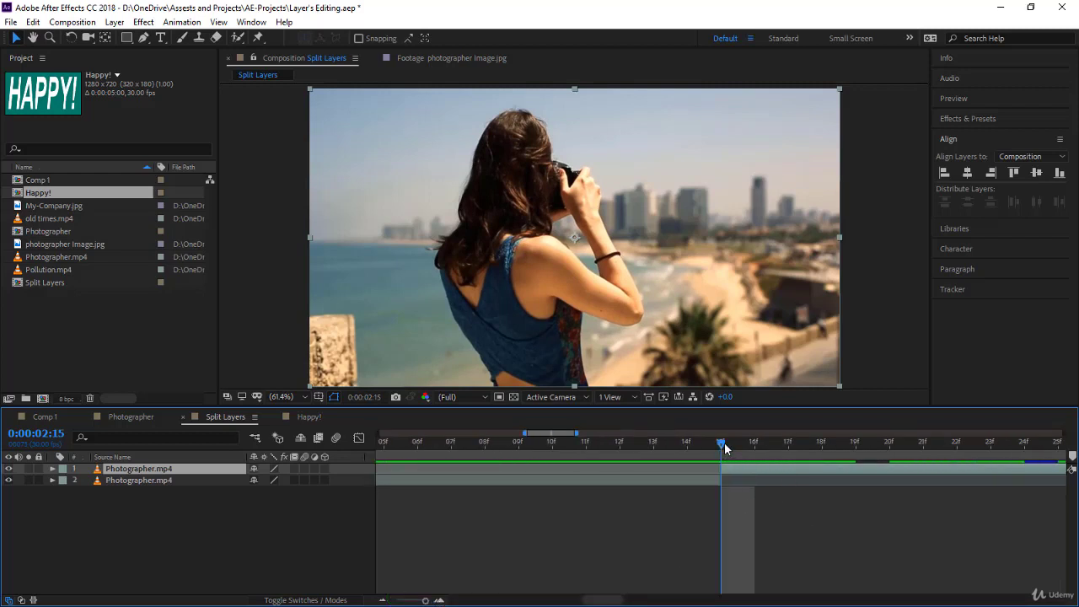
pyautogui.moveTo(724, 442)
pyautogui.mouseDown()
pyautogui.moveTo(754, 447)
pyautogui.moveTo(725, 453)
pyautogui.mouseUp()
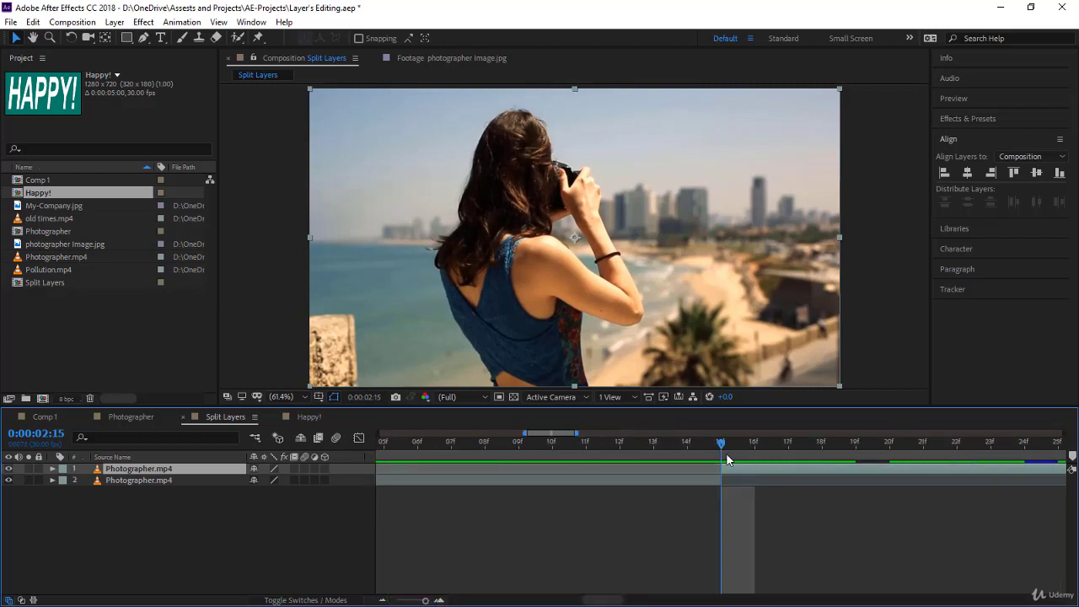
pyautogui.click(426, 599)
pyautogui.click(429, 600)
pyautogui.moveTo(429, 600); pyautogui.dragTo(396, 600)
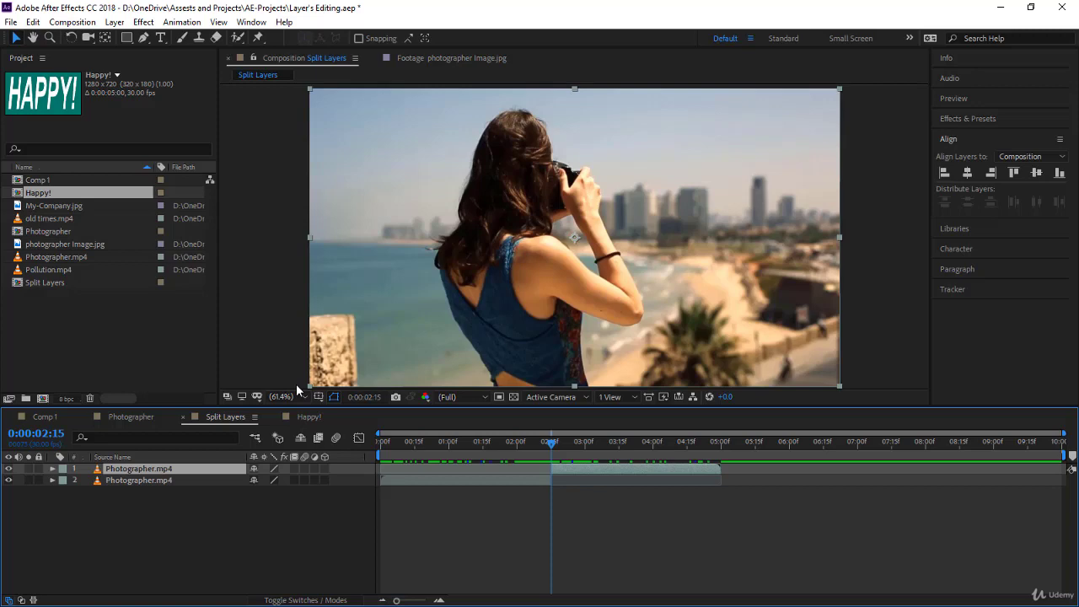
# Place the Happy! comp into Split Layers starting at 0:00:02:15
pyautogui.click(308, 416)
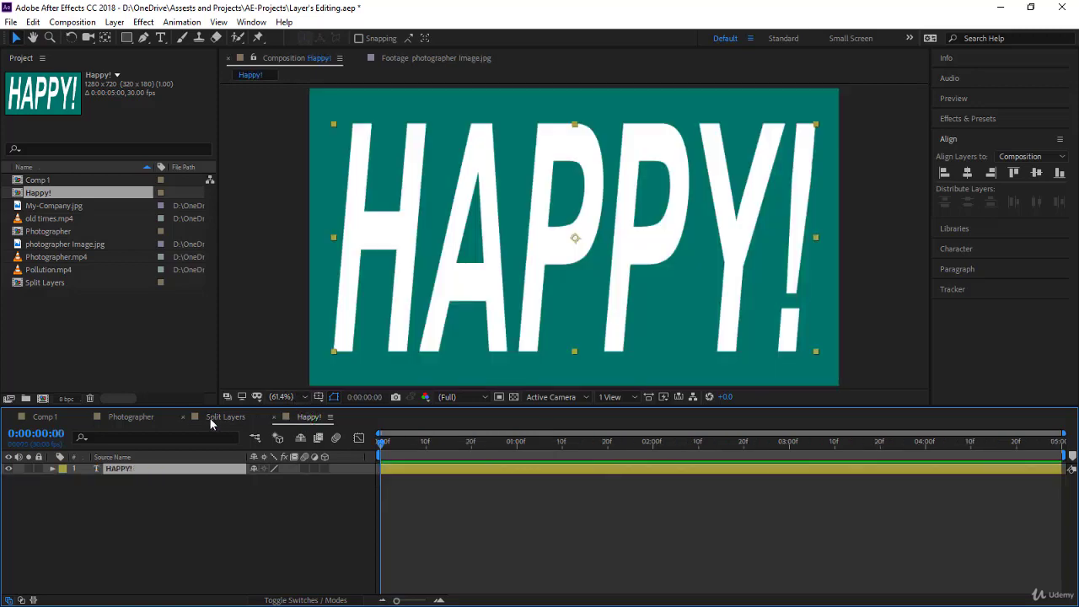
pyautogui.click(227, 418)
pyautogui.moveTo(70, 190); pyautogui.dragTo(554, 444)
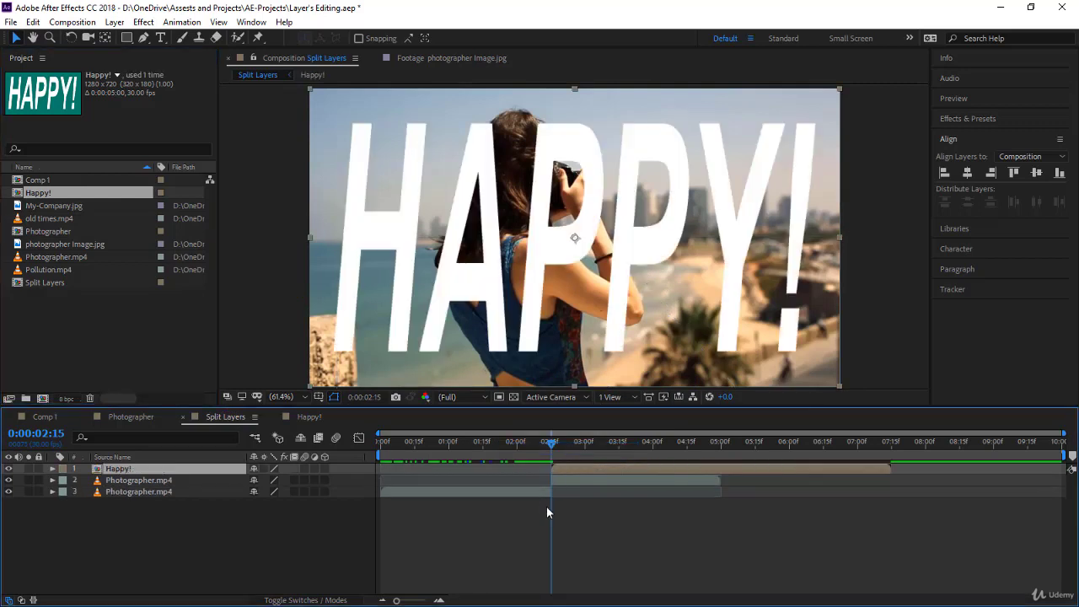
# Move the second Photographer.mp4 half to start at Happy!'s out point, 0:00:07:14
pyautogui.click(585, 478)
pyautogui.click(588, 472)
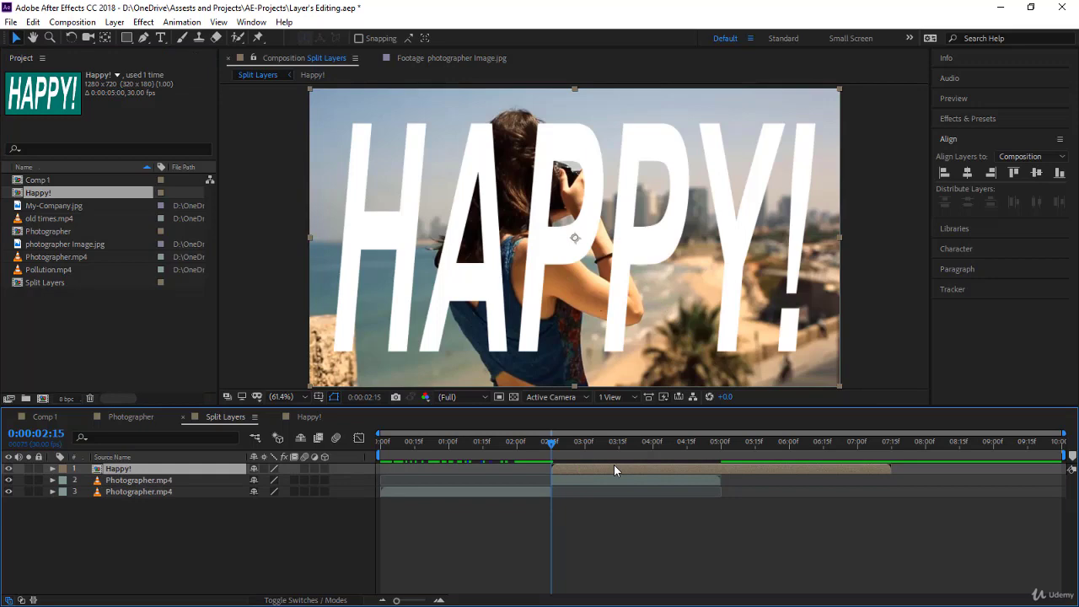
pyautogui.press('o')
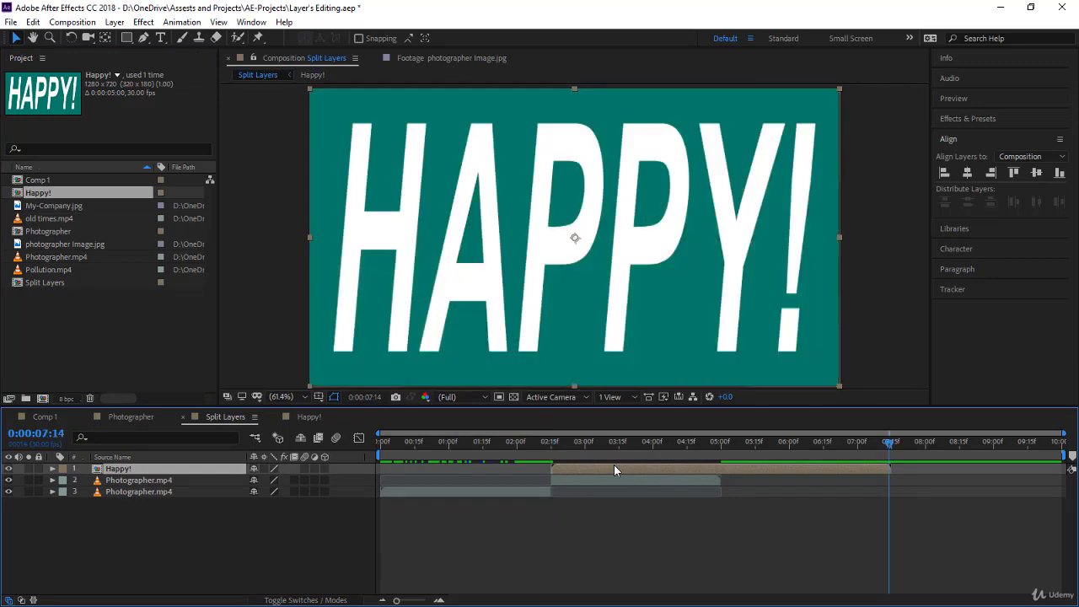
pyautogui.click(683, 476)
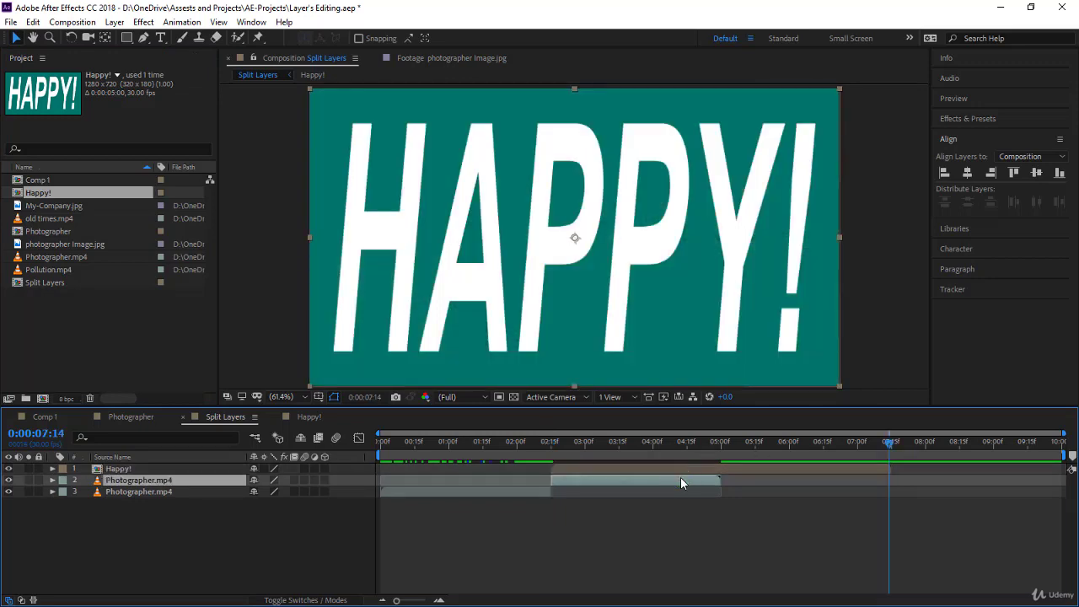
pyautogui.moveTo(680, 476); pyautogui.dragTo(1021, 491)
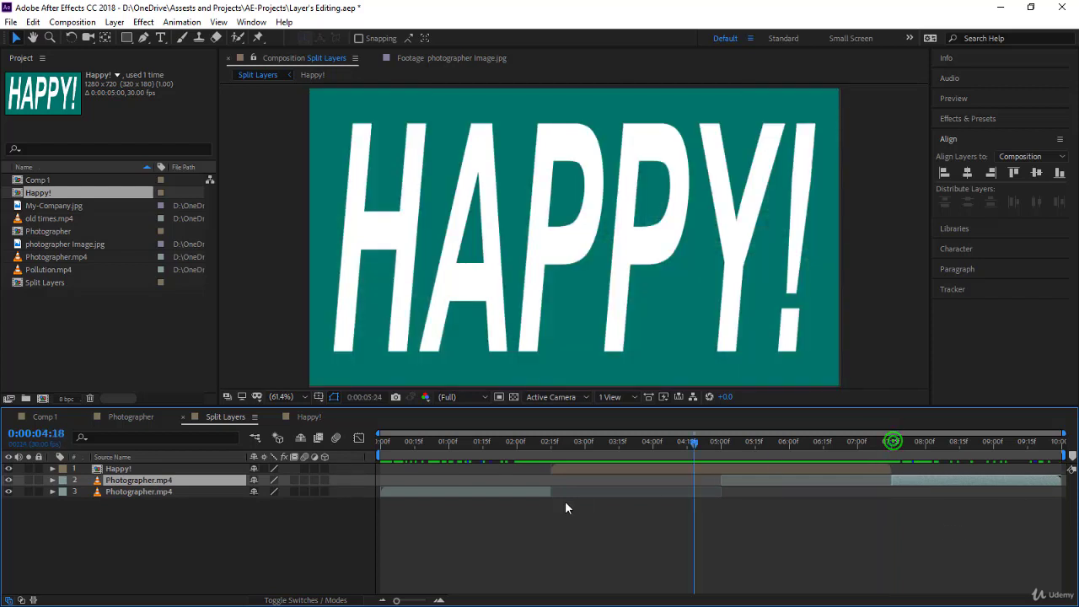
pyautogui.press('Home')
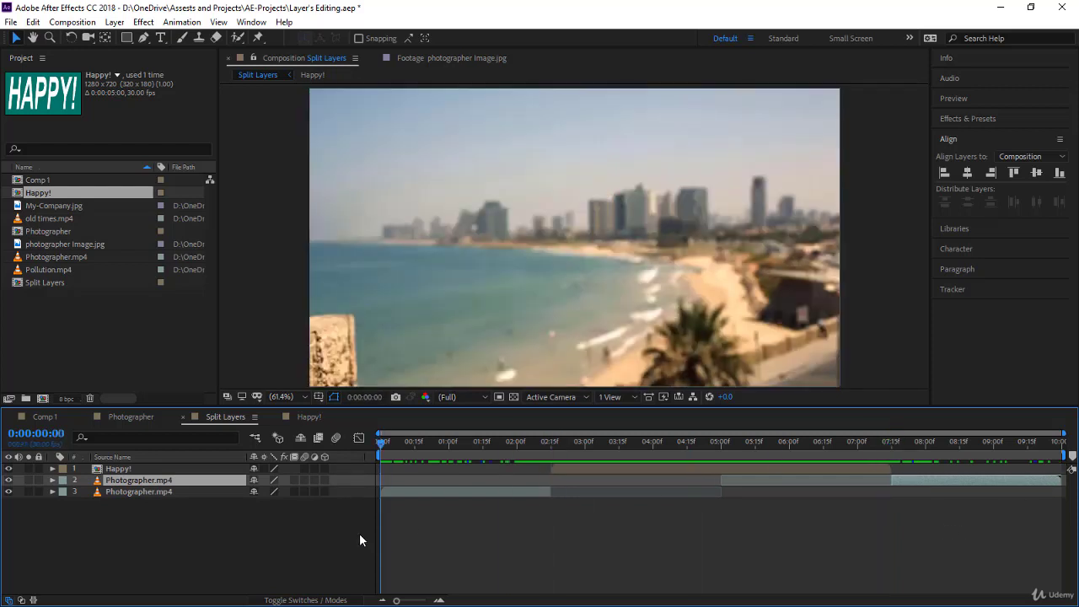
pyautogui.press('space')
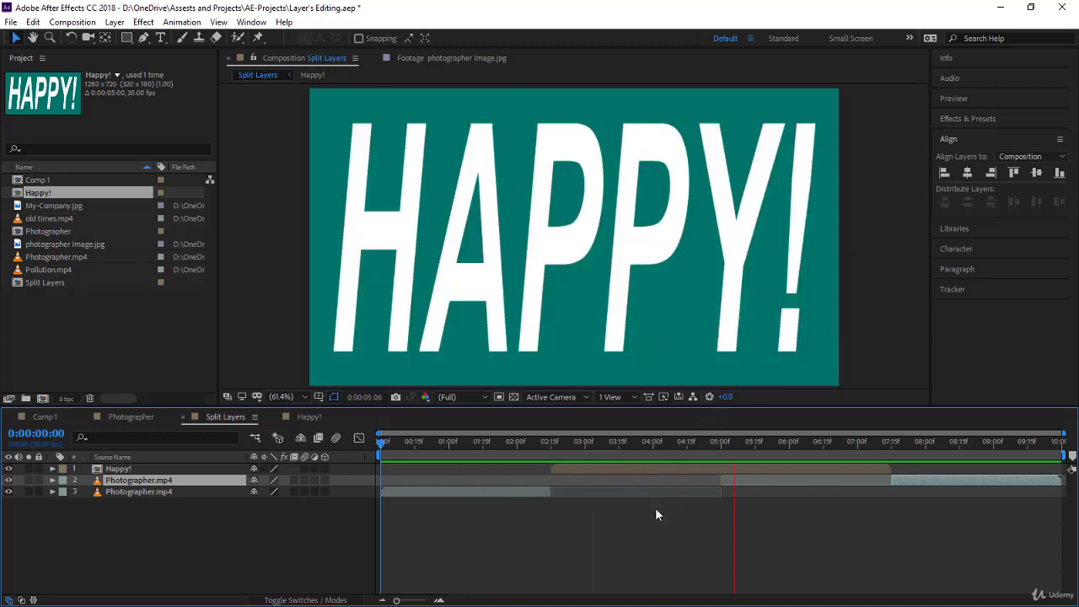
# Shift Happy! earlier to about 2:00 and the second Photographer.mp4 half to about 6:27
pyautogui.moveTo(709, 442); pyautogui.dragTo(580, 457)
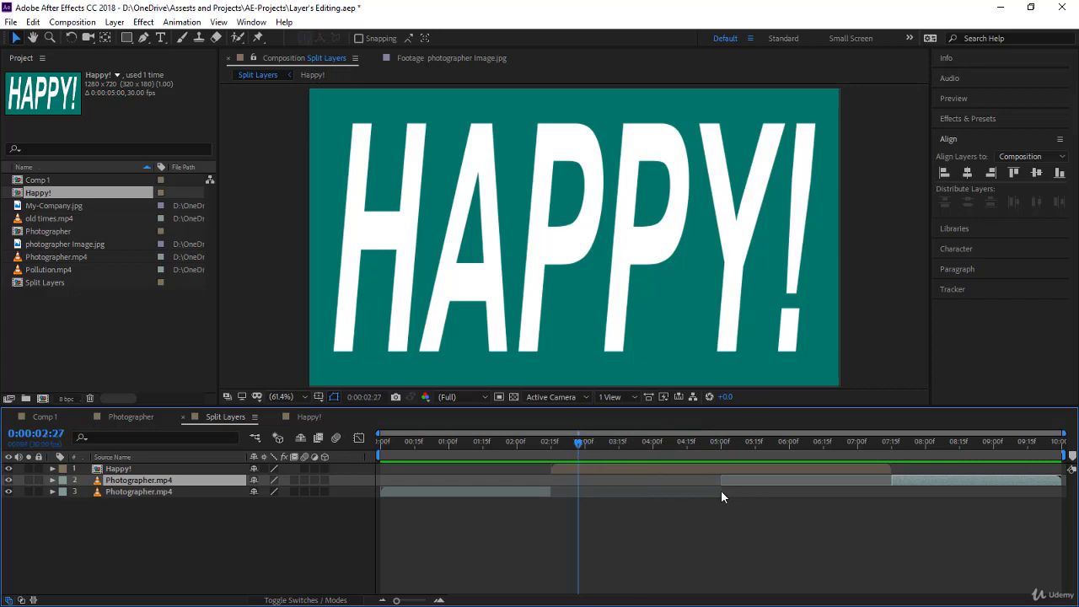
pyautogui.click(510, 493)
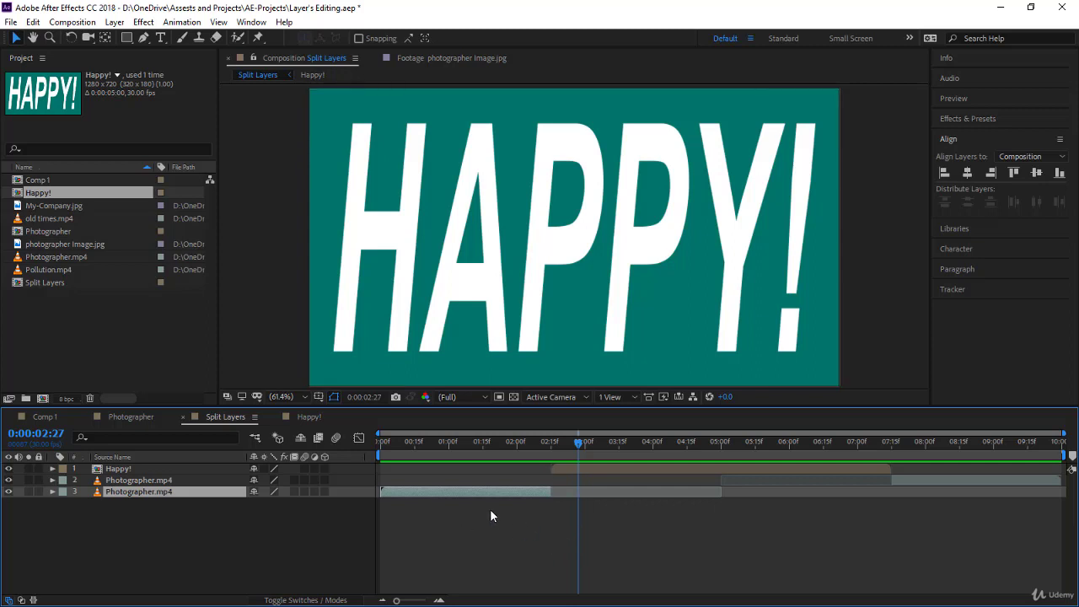
pyautogui.click(901, 482)
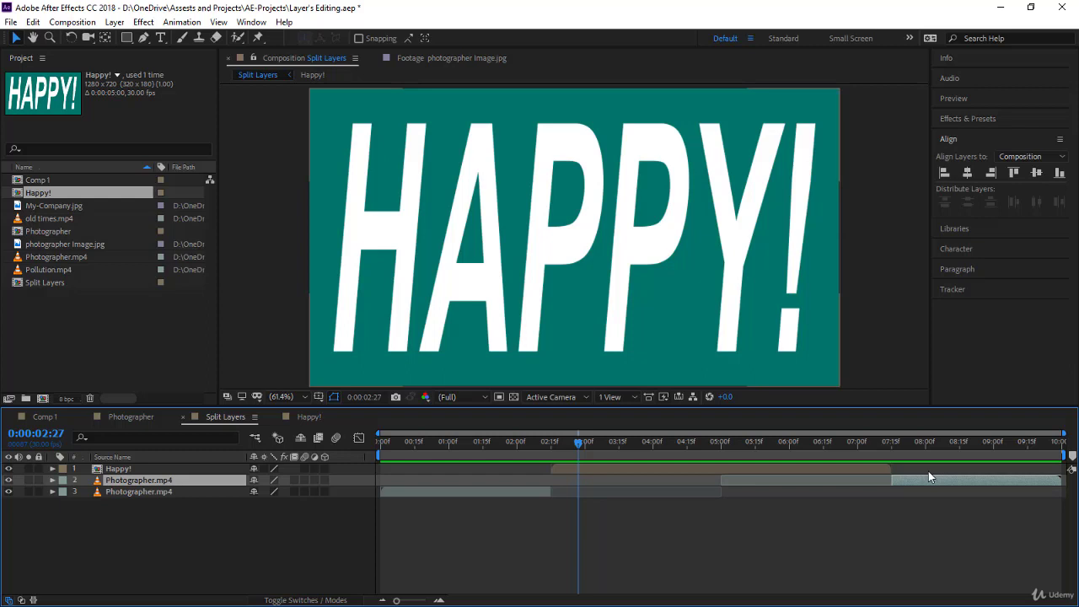
pyautogui.click(877, 468)
pyautogui.moveTo(858, 467); pyautogui.dragTo(831, 470)
pyautogui.click(553, 490)
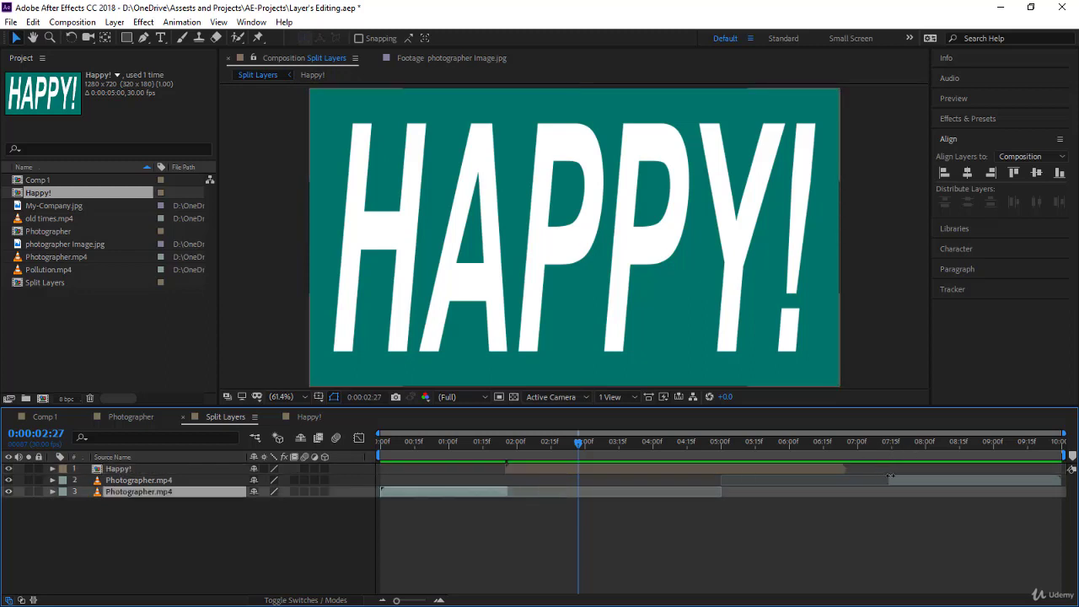
pyautogui.moveTo(889, 480); pyautogui.dragTo(844, 480)
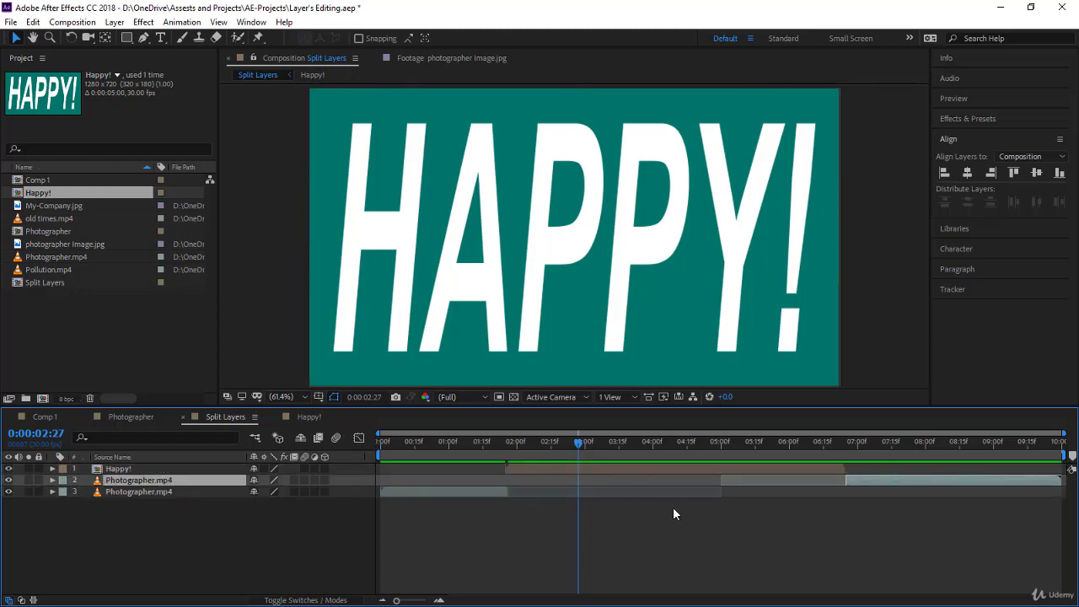